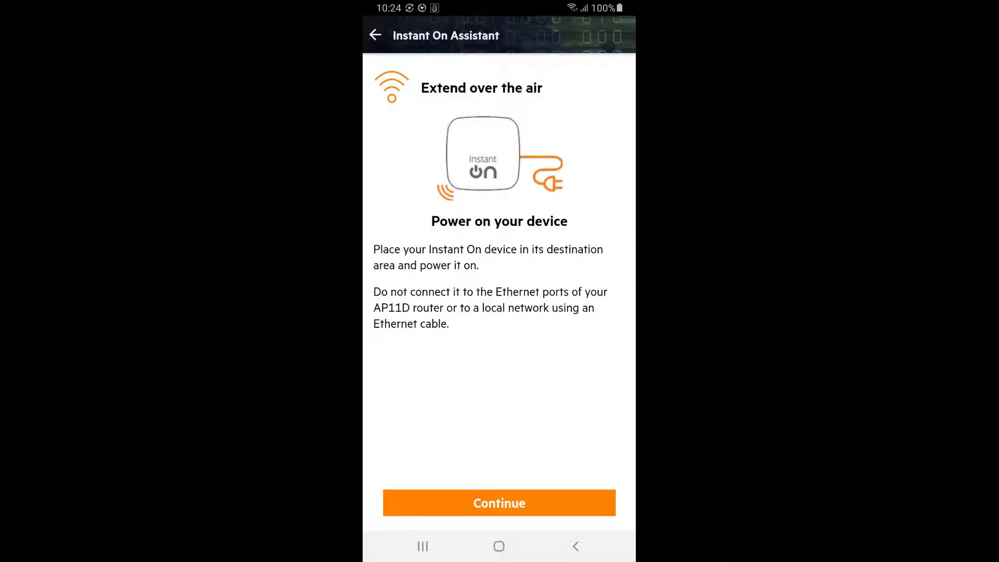
- Move past the power-on instructions and search until the AP15 access point is found
click(499, 504)
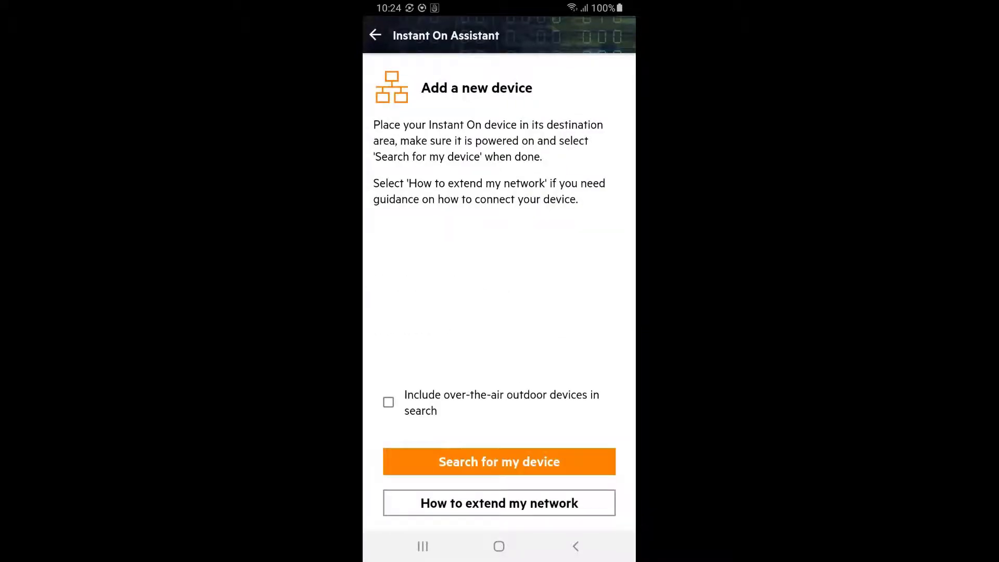
click(498, 462)
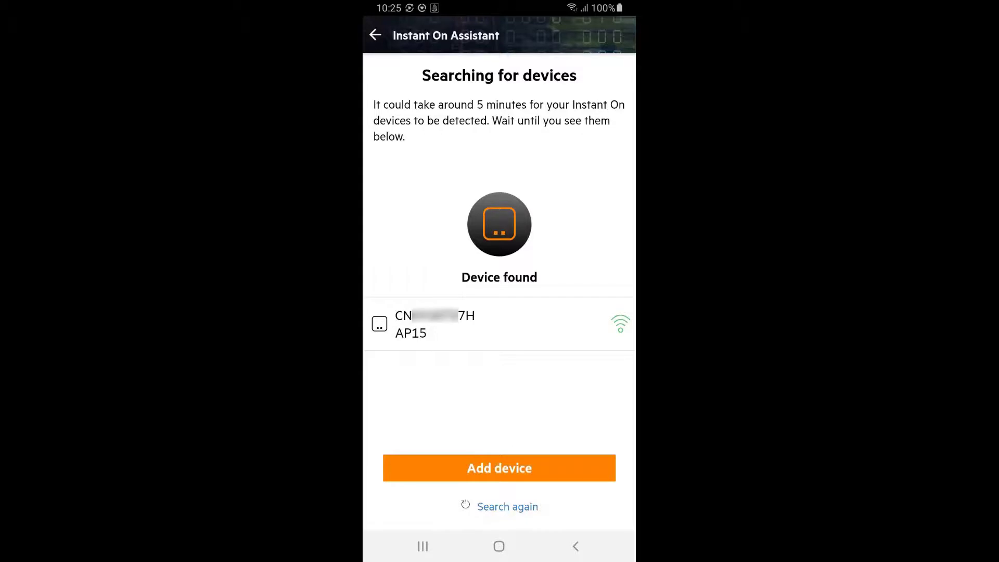
- Select the found AP15 and accept it into the network
click(499, 468)
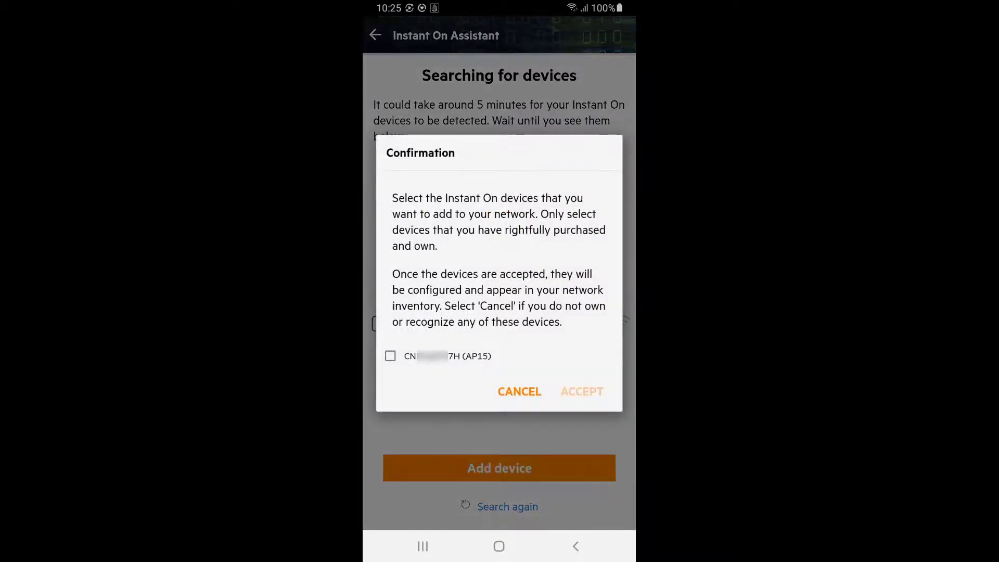
click(389, 356)
click(582, 391)
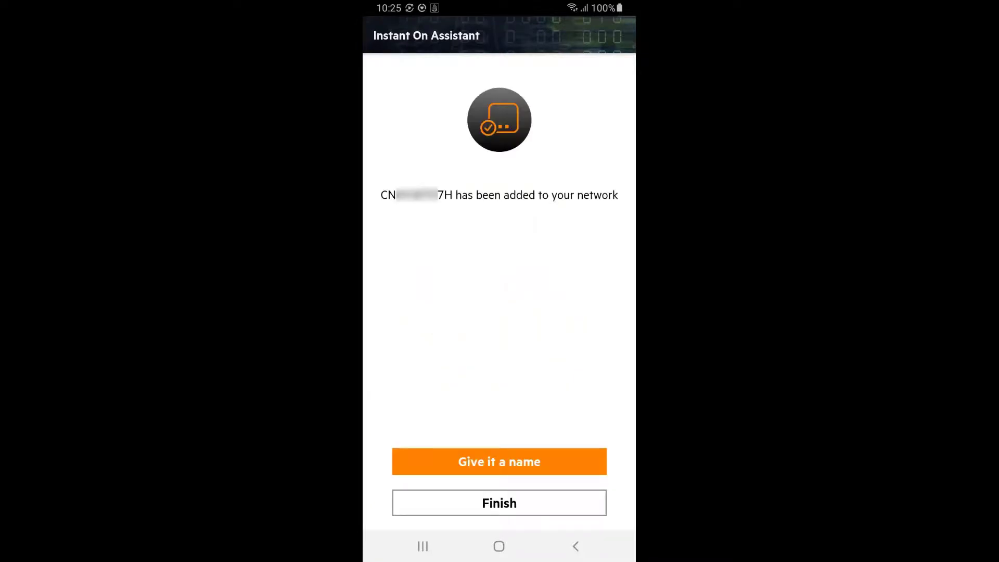
- Name the new device 'Bedroom AP' and return to the Inventory
click(499, 462)
text(Bedroom AP)
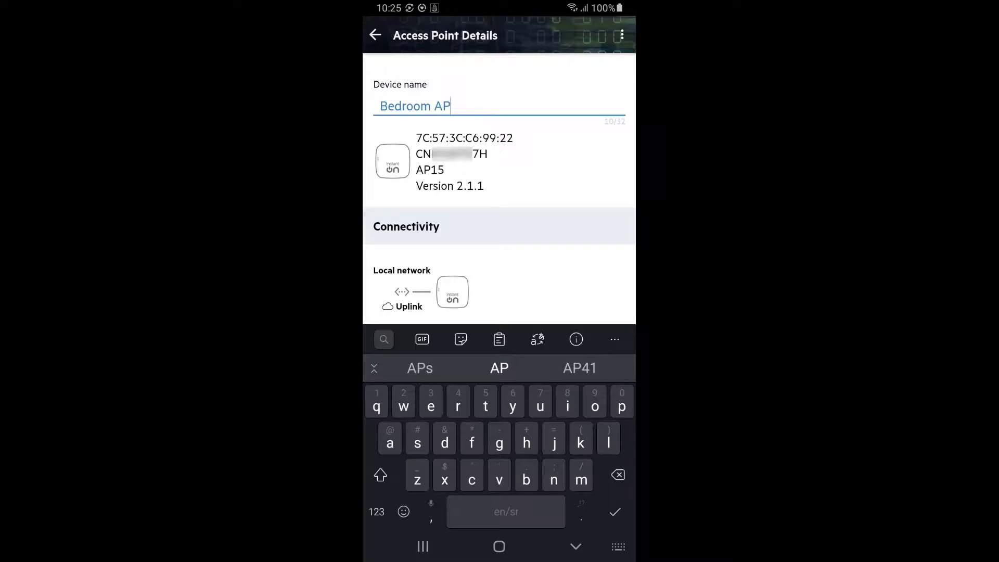
key(Return)
key(Escape)
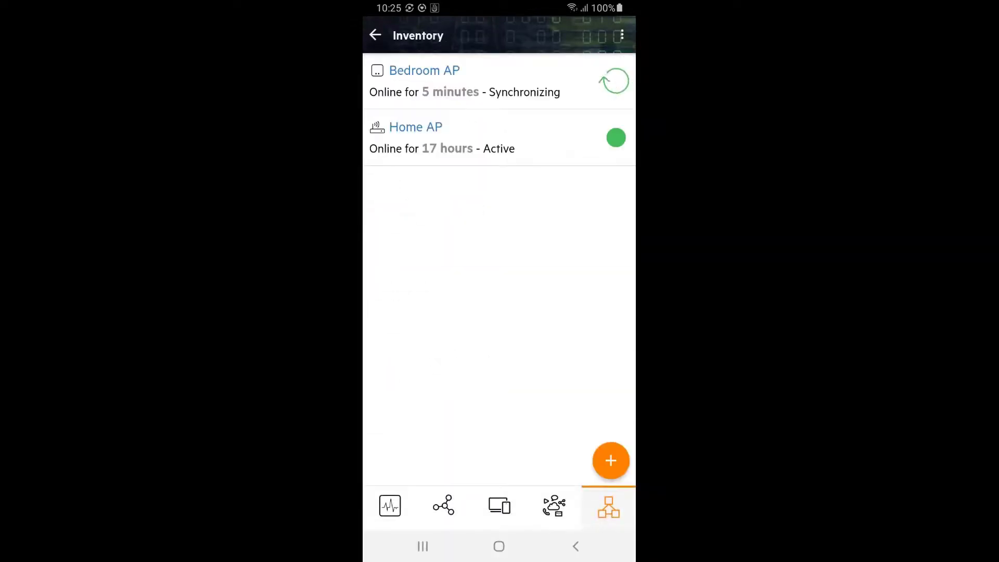
- Go back to the home dashboard, which shows everything OK with 2/2 devices online
key(Escape)
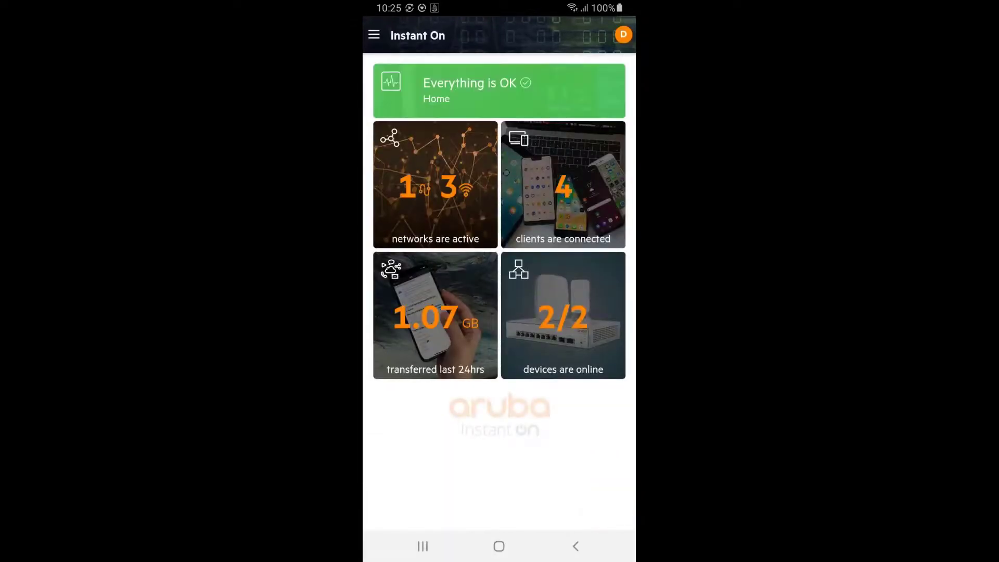